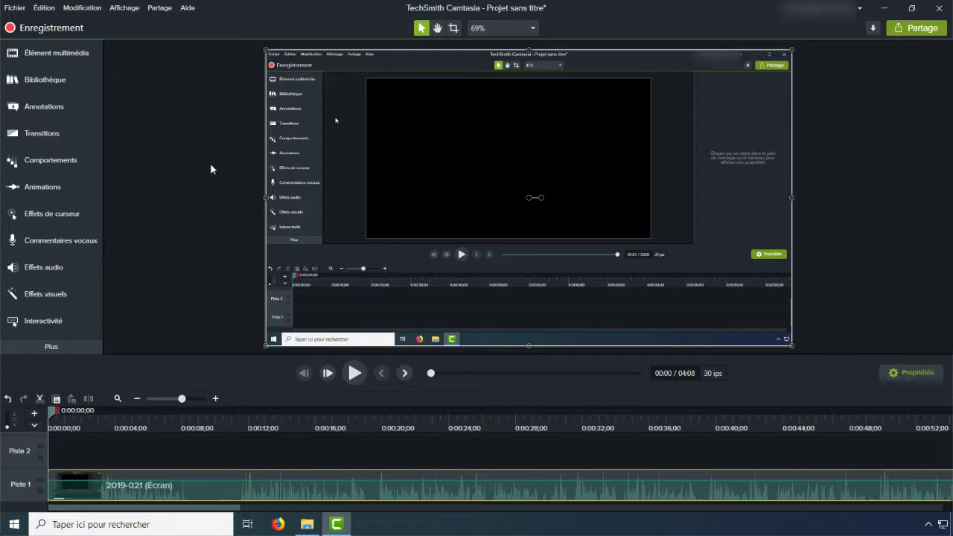
# Trim about 10 seconds off the opening of the 2019-021 clip and move the clip back to the start of track 1.
pyautogui.click(354, 373)
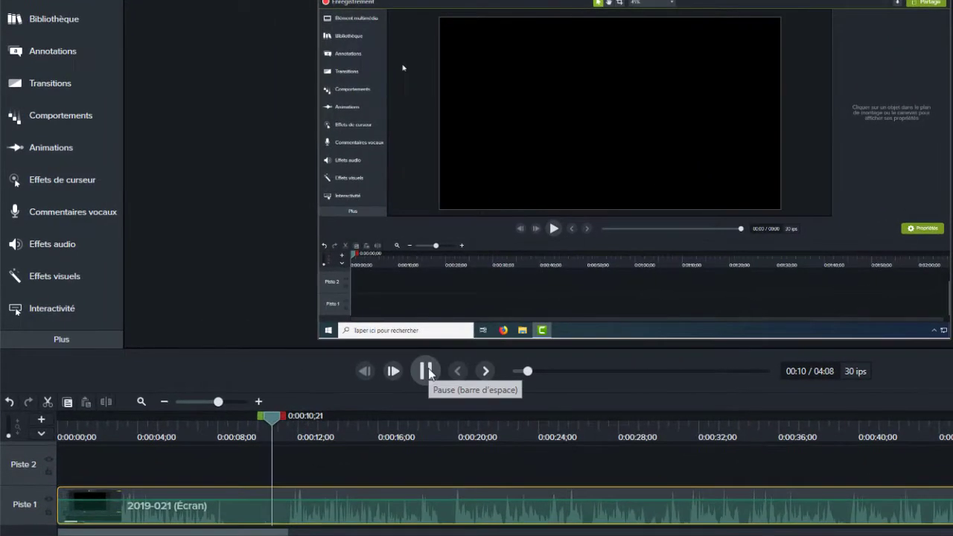
pyautogui.click(426, 371)
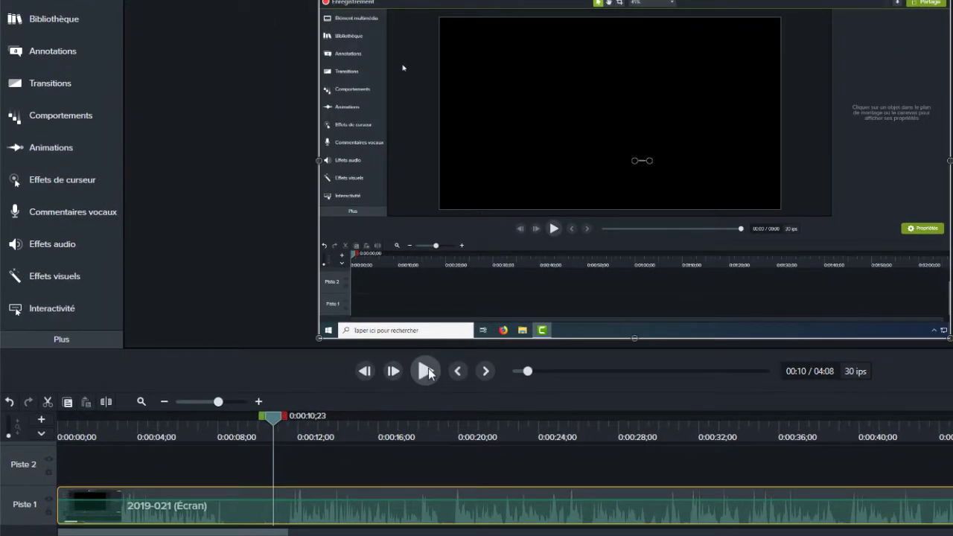
pyautogui.moveTo(274, 419); pyautogui.dragTo(255, 421)
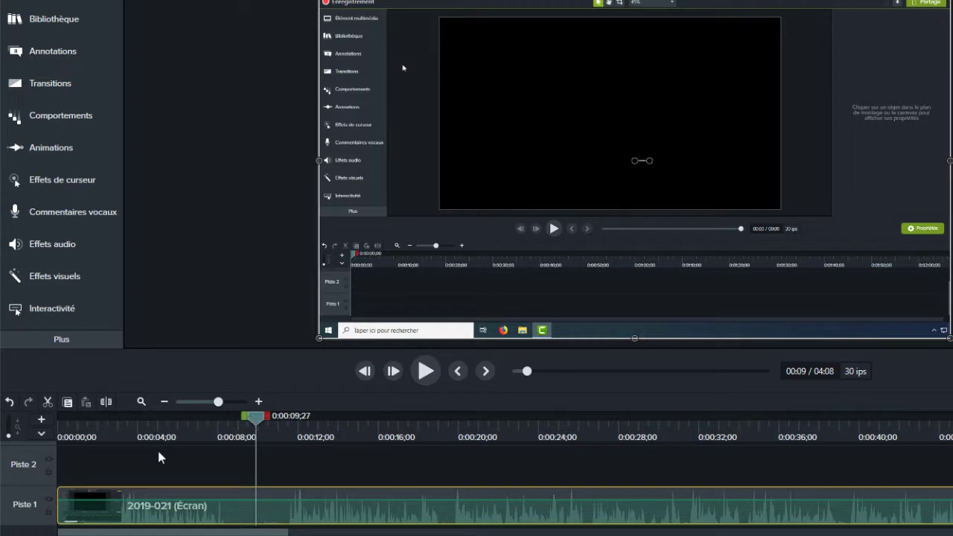
pyautogui.moveTo(58, 506); pyautogui.dragTo(272, 511)
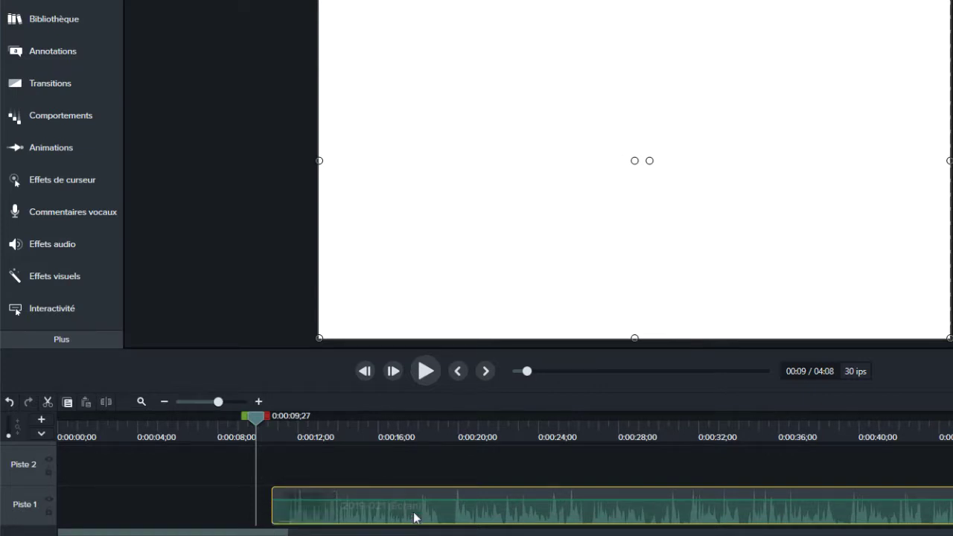
pyautogui.moveTo(414, 514); pyautogui.dragTo(134, 516)
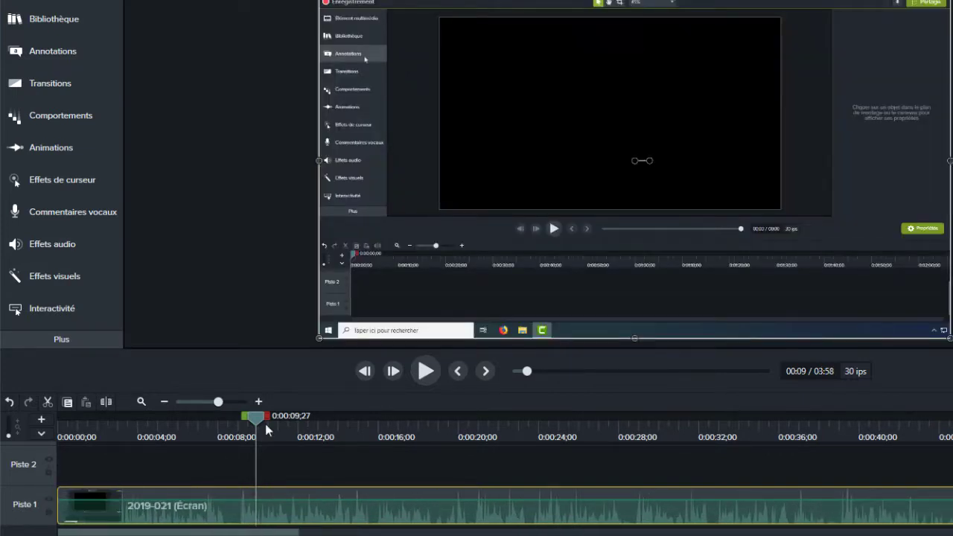
# Play the trimmed clip from 0:00:00;00 for about 3 seconds to check its new beginning.
pyautogui.moveTo(259, 422); pyautogui.dragTo(62, 418)
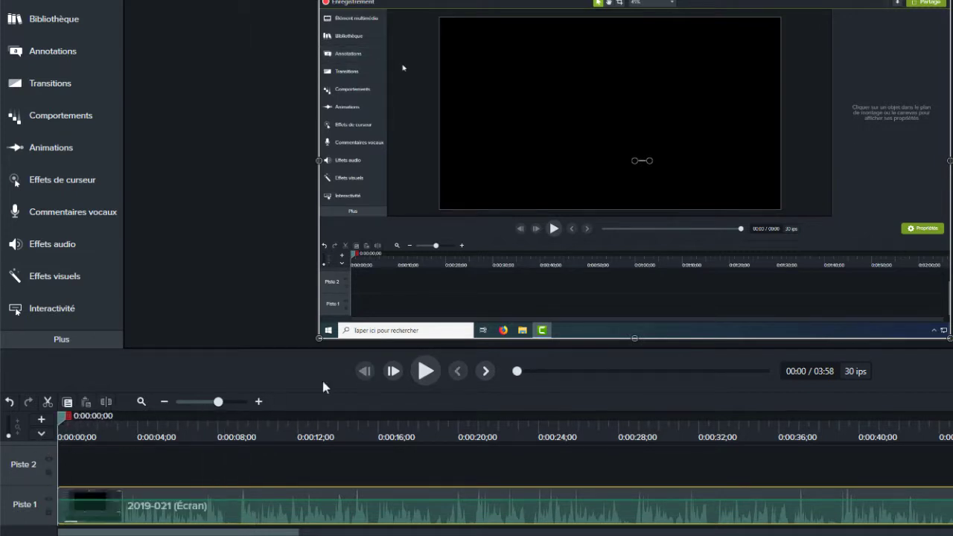
pyautogui.click(423, 372)
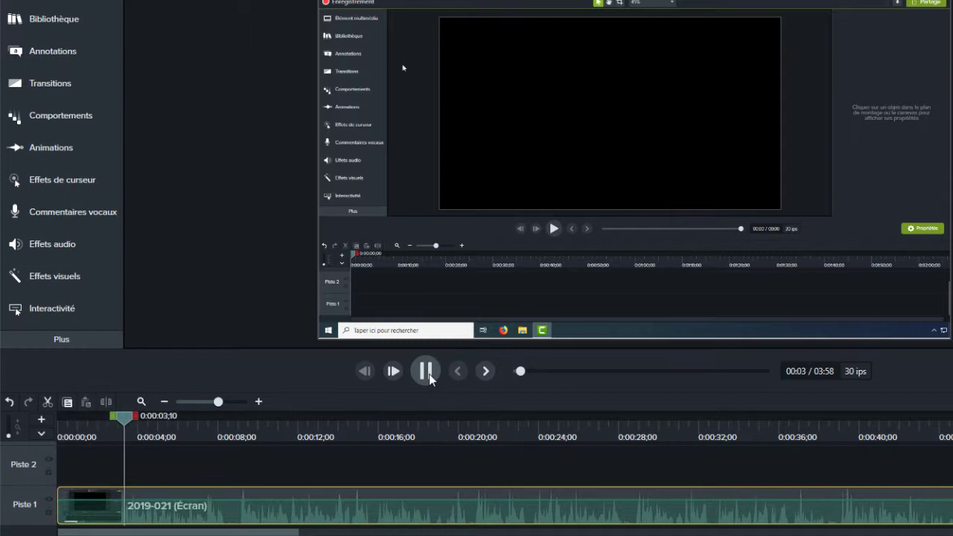
pyautogui.click(431, 380)
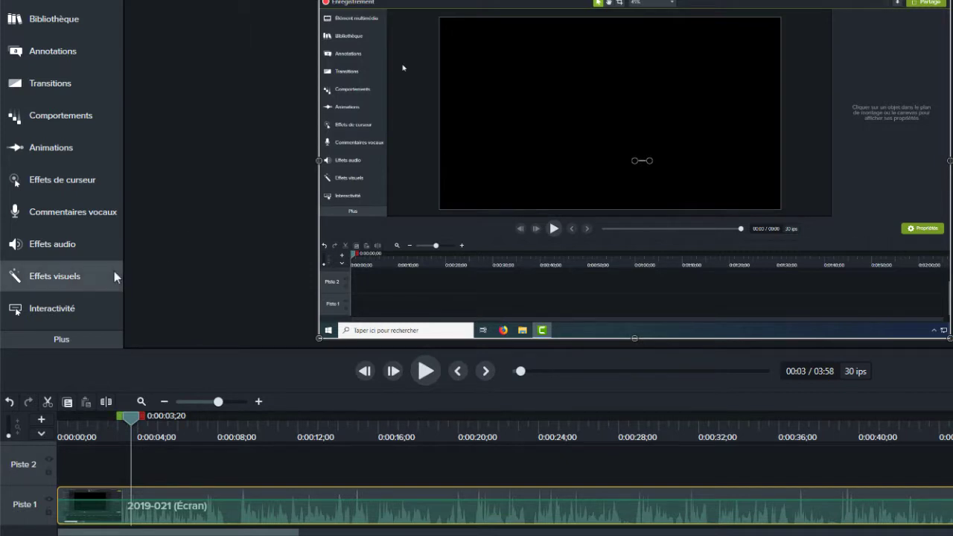
# Add the Fondu à l'approche audio effect to the clip and play back its first 3 seconds.
pyautogui.click(73, 253)
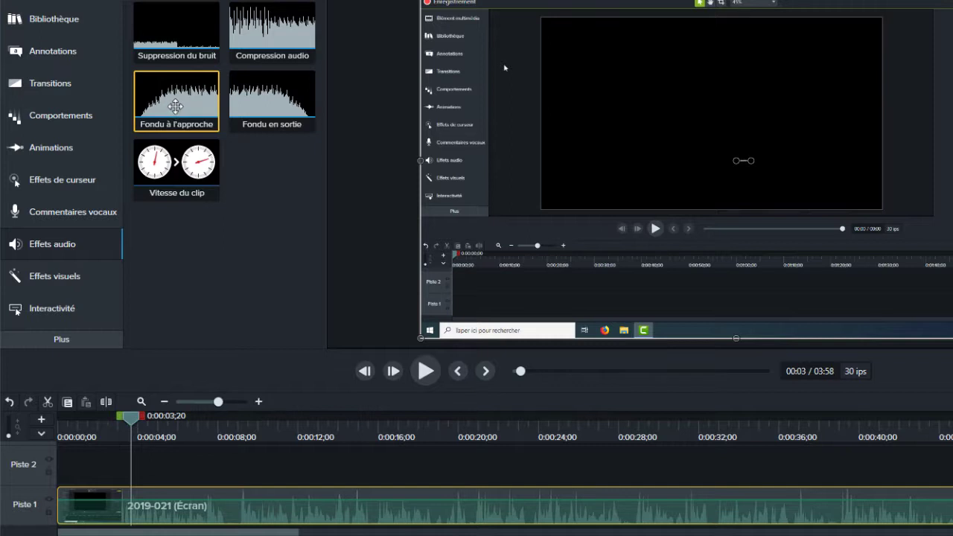
pyautogui.moveTo(175, 110); pyautogui.dragTo(81, 503)
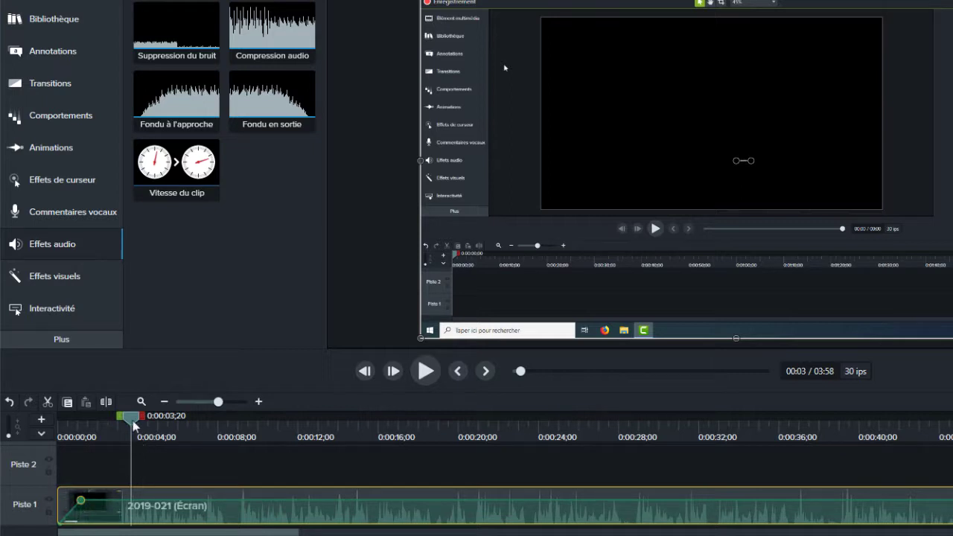
pyautogui.moveTo(131, 417); pyautogui.dragTo(46, 419)
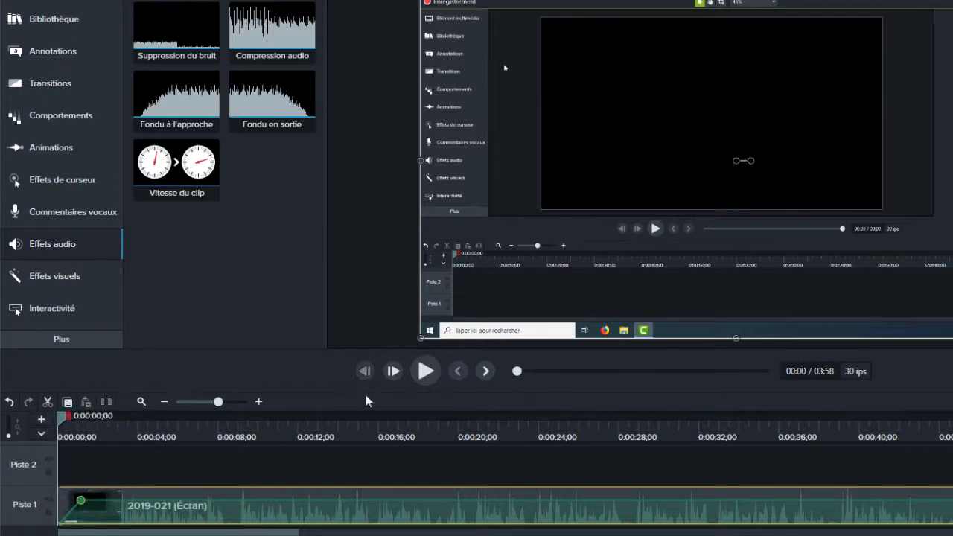
pyautogui.click(425, 371)
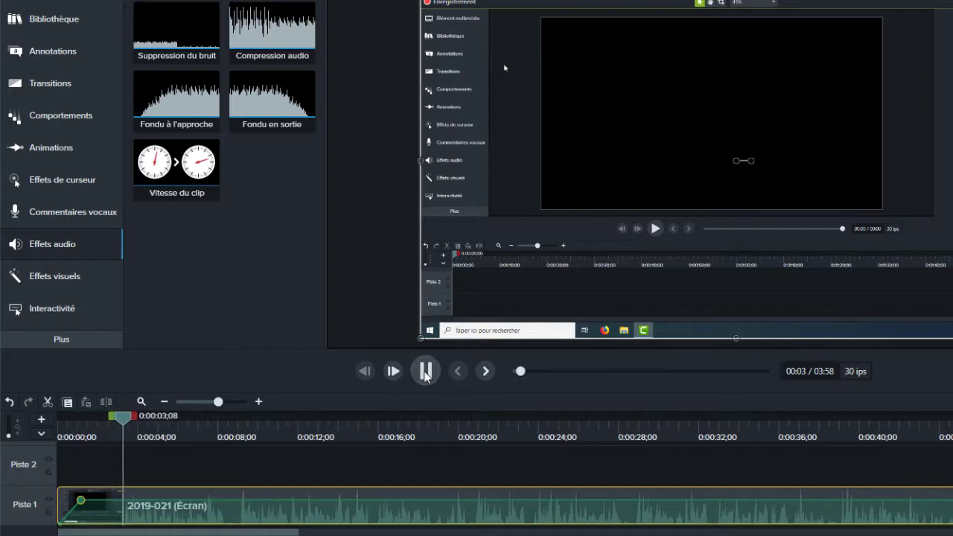
pyautogui.click(426, 371)
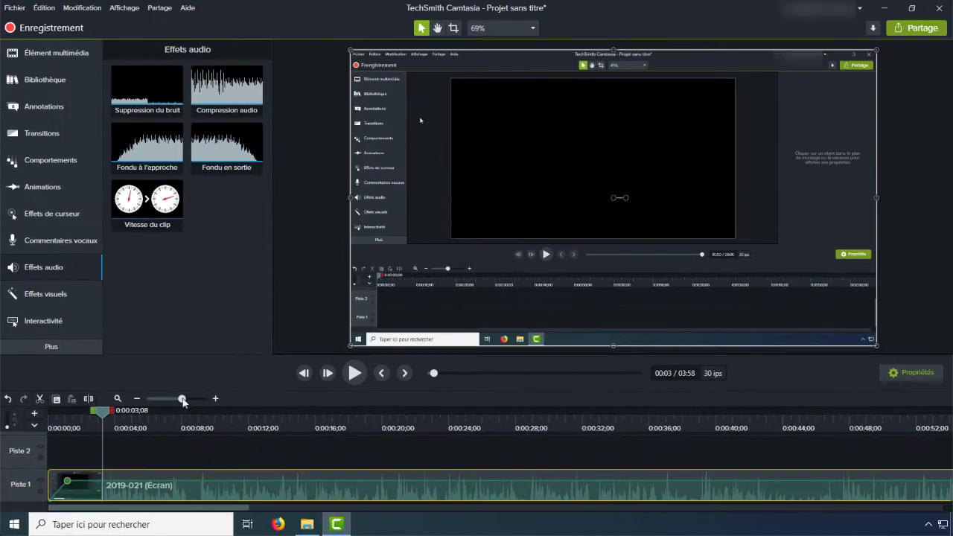
# Play the clip from about 0:02:58 to 0:03:28 to locate the passage that needs cutting.
pyautogui.moveTo(224, 402); pyautogui.dragTo(216, 406)
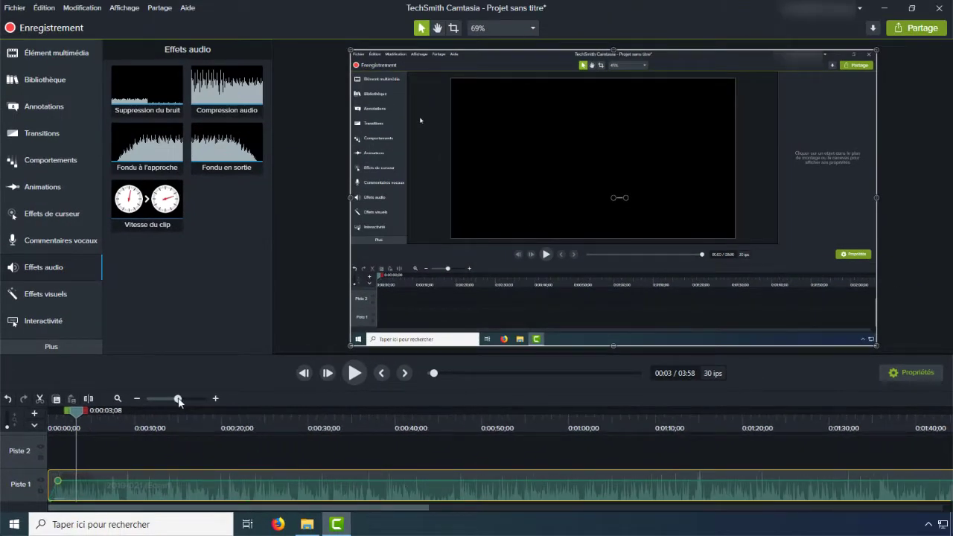
pyautogui.moveTo(157, 509); pyautogui.dragTo(658, 521)
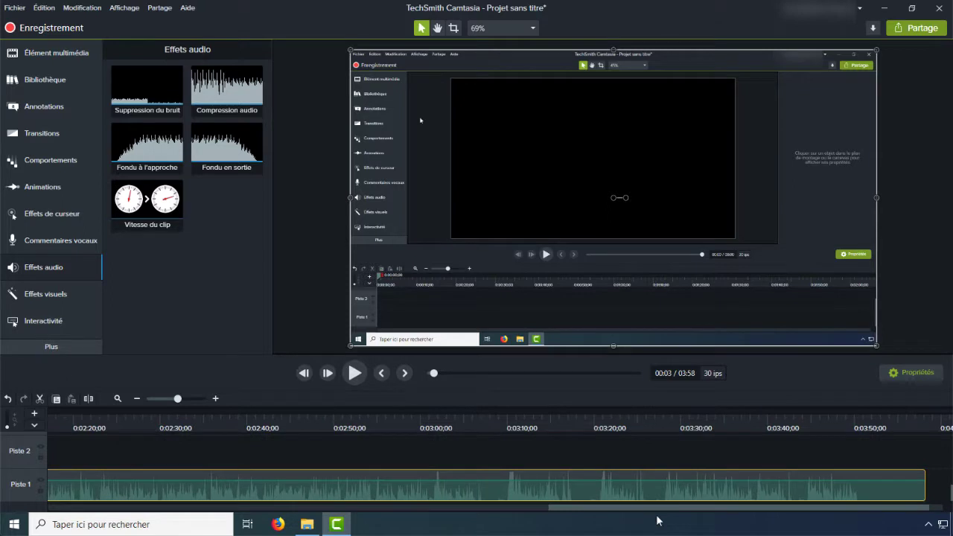
pyautogui.click(416, 417)
pyautogui.moveTo(419, 411); pyautogui.dragTo(405, 412)
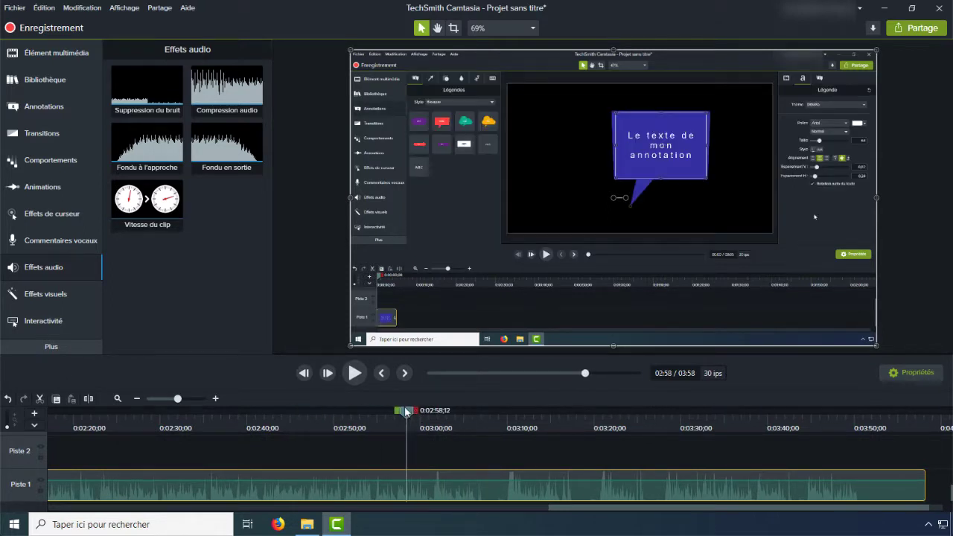
pyautogui.click(356, 374)
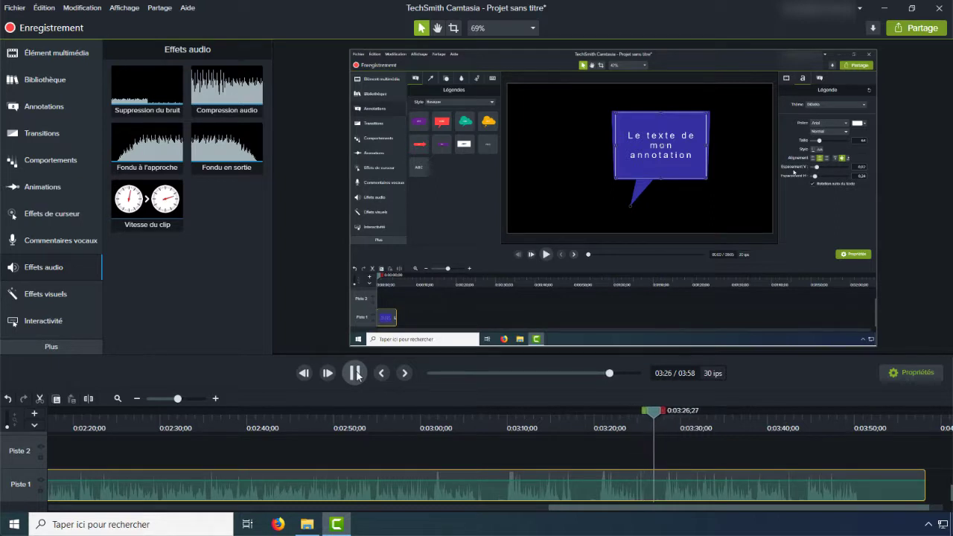
pyautogui.click(356, 373)
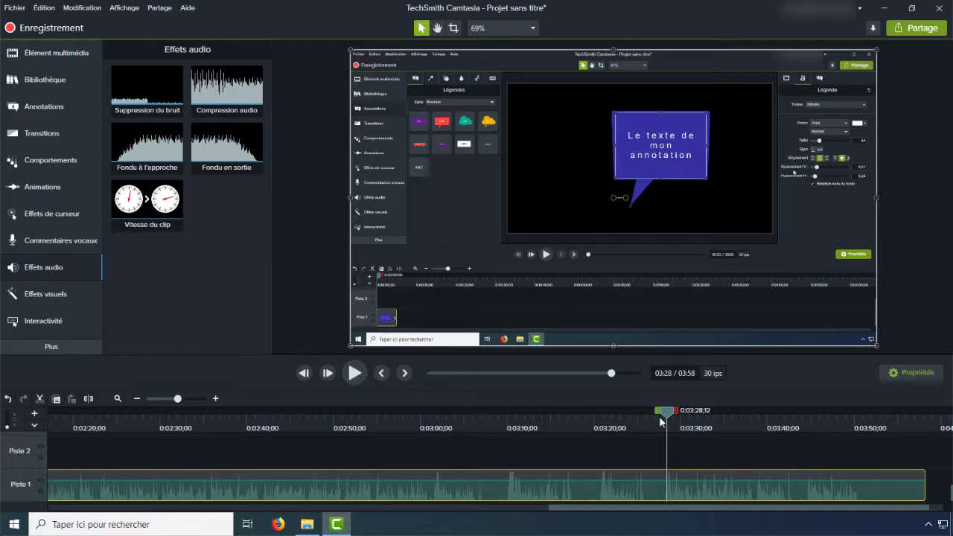
# Split the clip at 0:03:01;05 and trim about 26 seconds off the start of the second part without leaving a gap.
pyautogui.moveTo(666, 417); pyautogui.dragTo(429, 446)
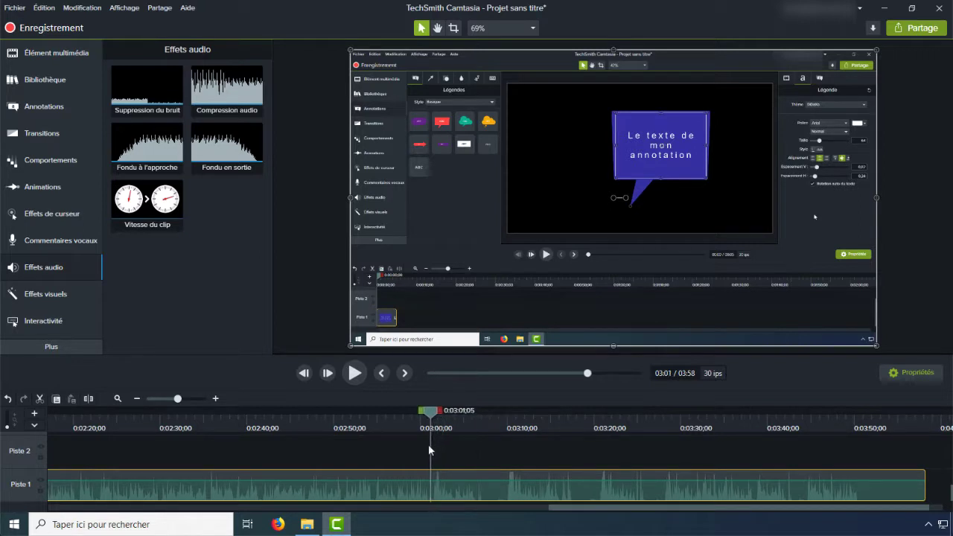
pyautogui.click(89, 399)
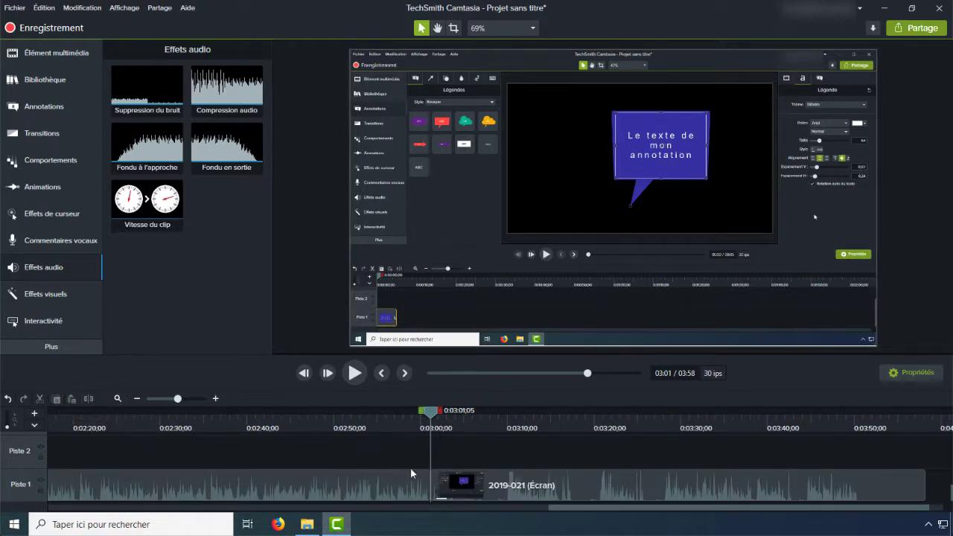
pyautogui.click(445, 488)
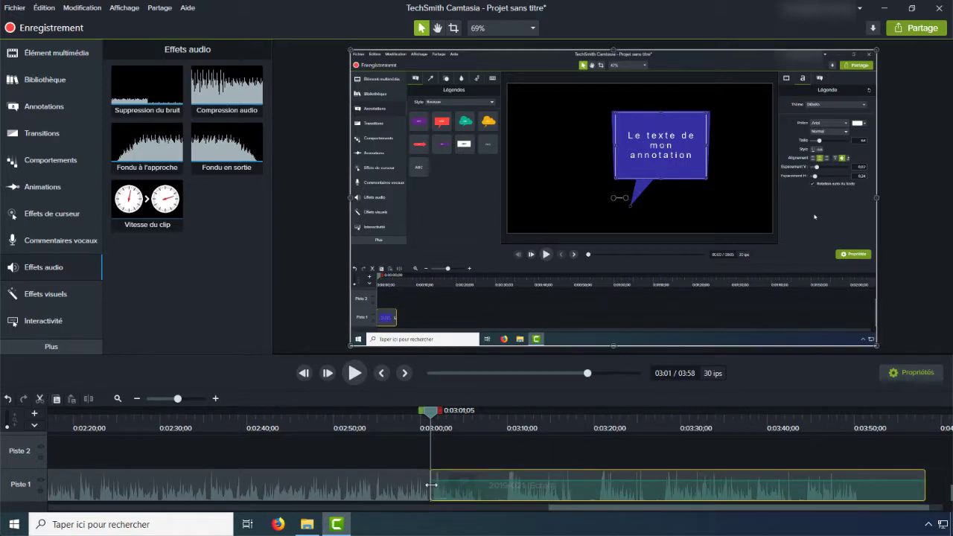
pyautogui.moveTo(430, 485); pyautogui.dragTo(466, 500)
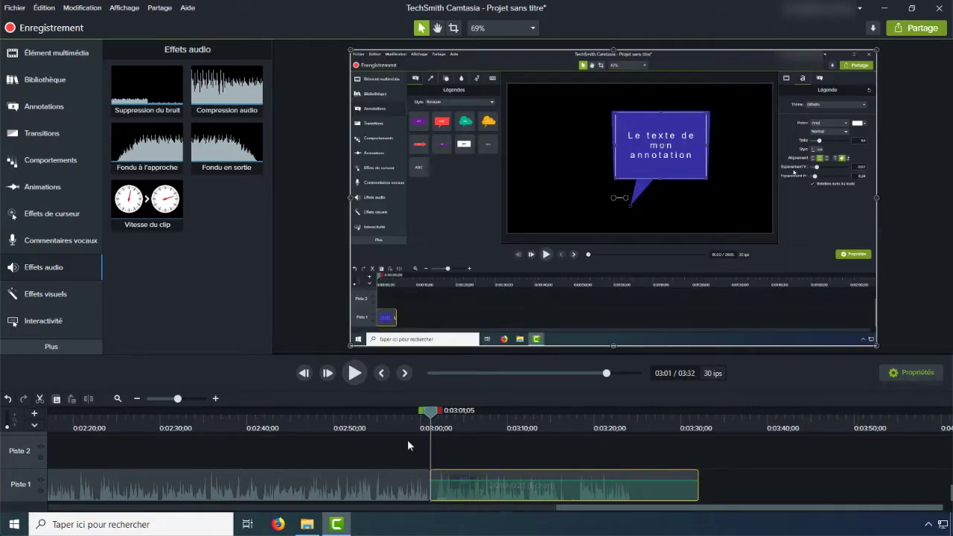
# Play across the split to about 0:03:04 and check the two separate clip parts.
pyautogui.click(374, 417)
pyautogui.click(355, 374)
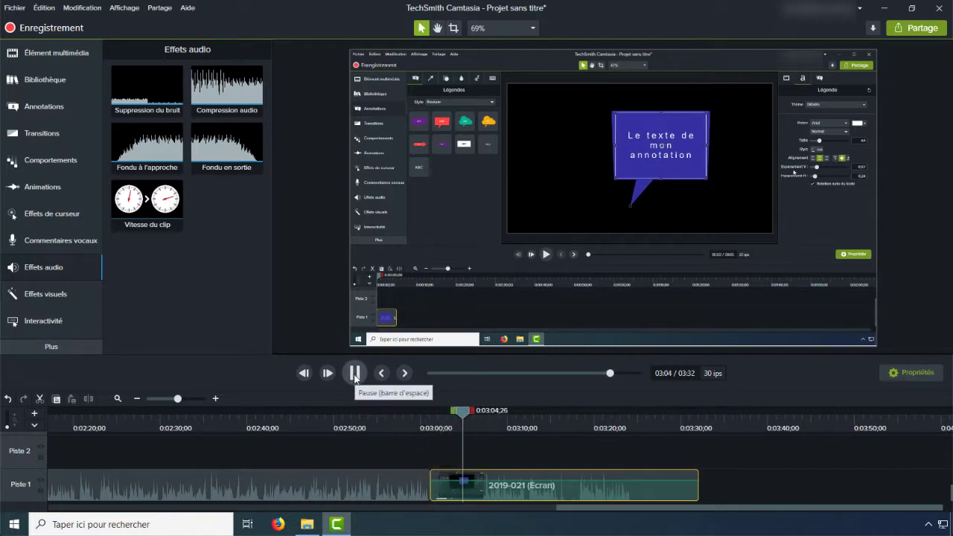
pyautogui.click(354, 373)
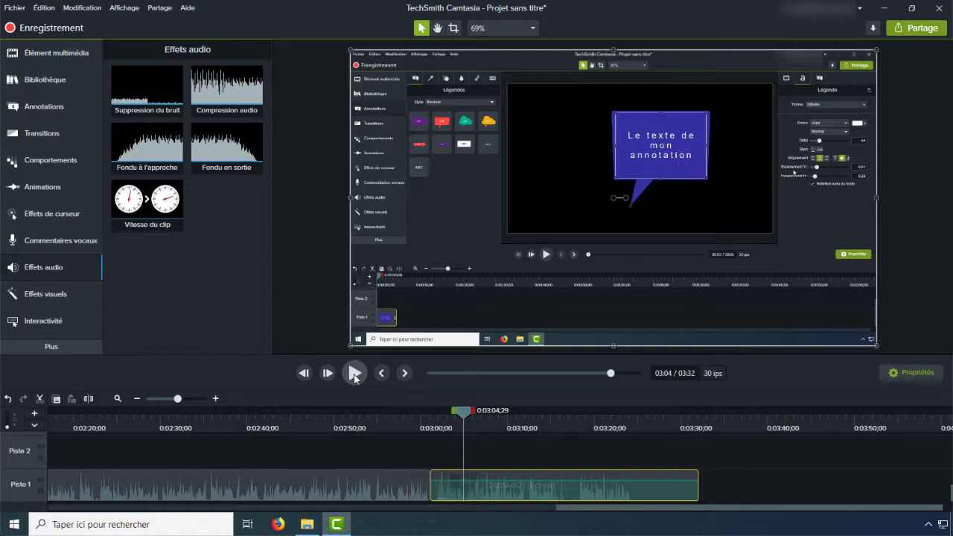
pyautogui.click(375, 493)
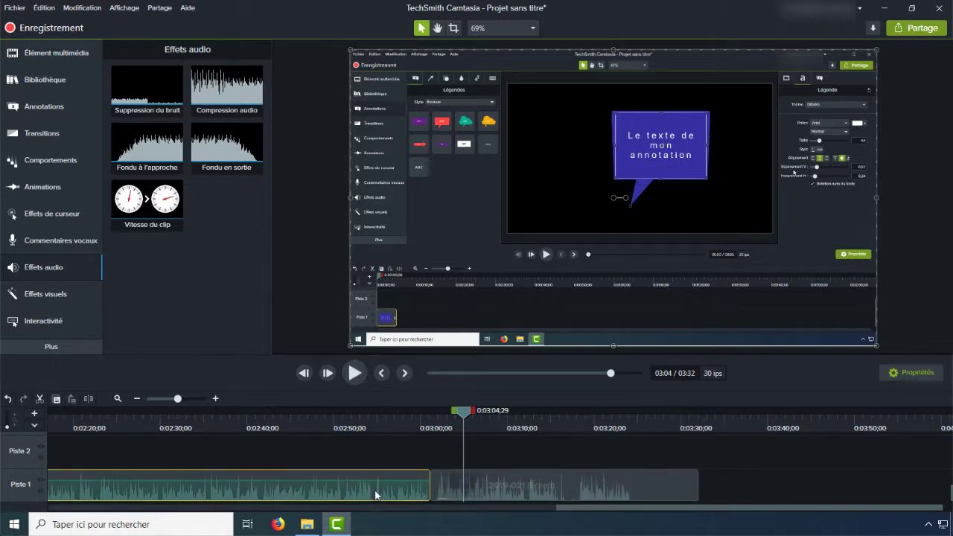
pyautogui.click(497, 487)
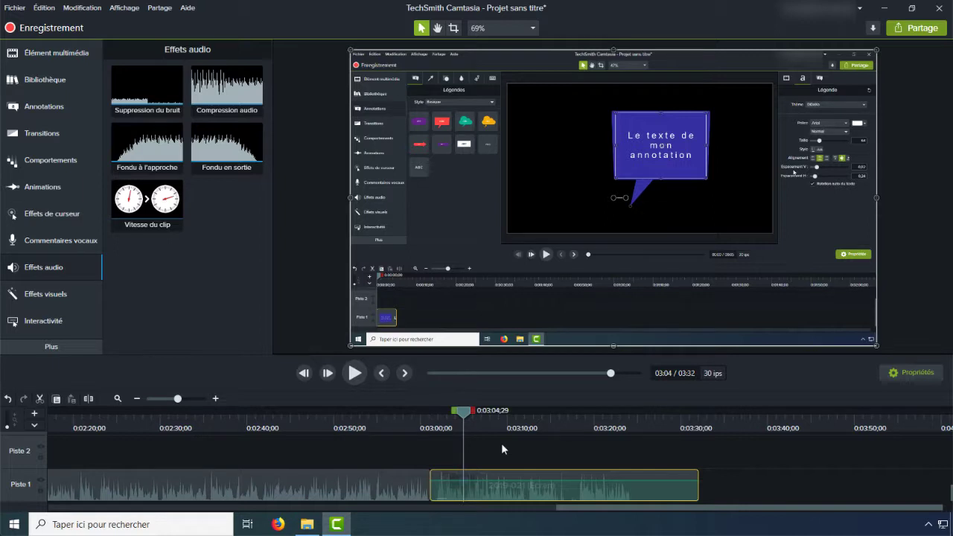
# Undo the trim and the split to restore the single, uncut clip.
pyautogui.hotkey('ctrl', 'z')
pyautogui.hotkey('ctrl', 'z')
pyautogui.hotkey('ctrl', 'z')
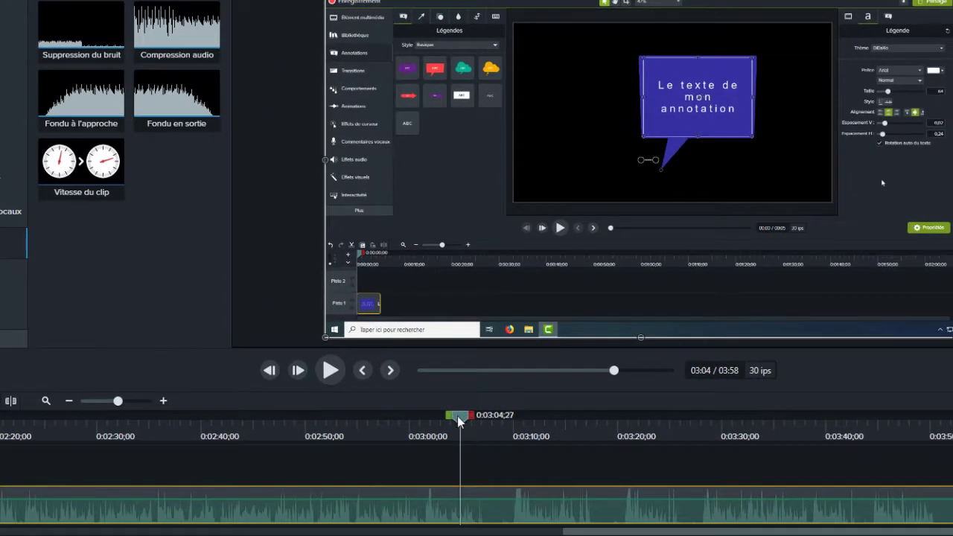
# Select the timeline range from 0:03:01;06 to 0:03:27;25 and remove it with ripple delete (Supprimer ondulation).
pyautogui.moveTo(463, 414); pyautogui.dragTo(422, 424)
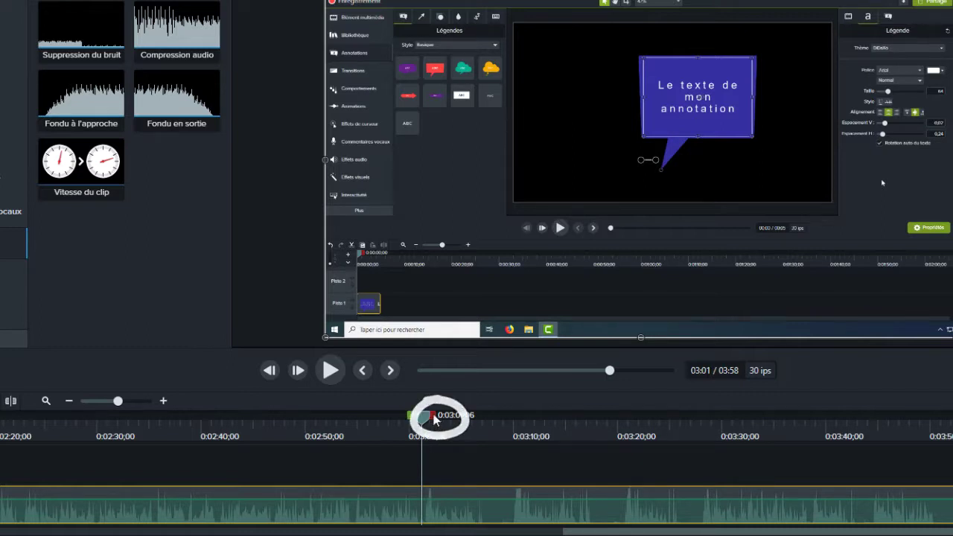
pyautogui.moveTo(435, 420); pyautogui.dragTo(709, 428)
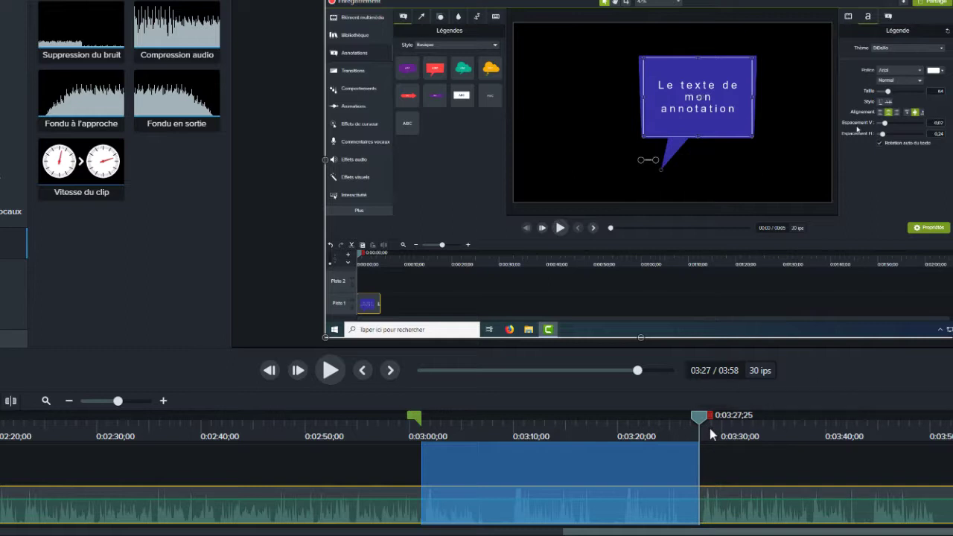
pyautogui.rightClick(526, 463)
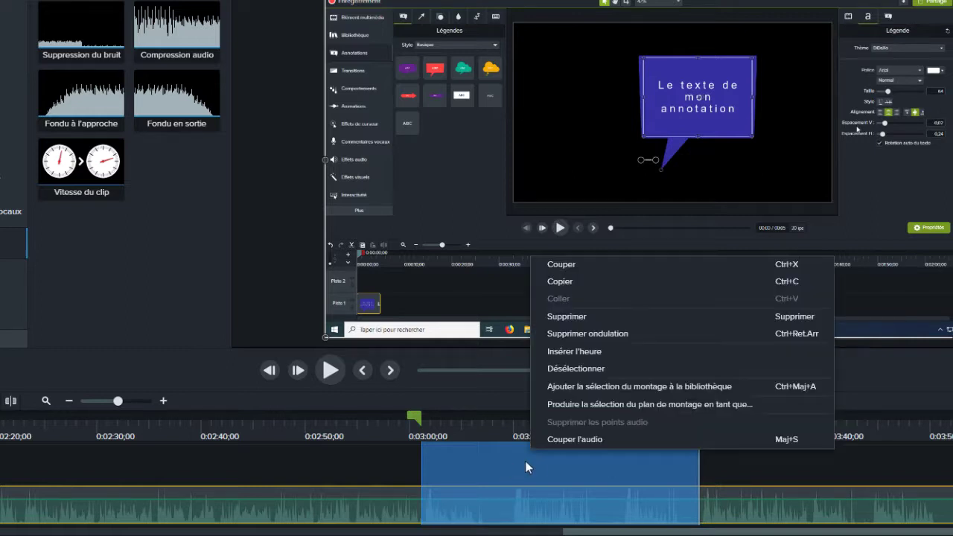
pyautogui.click(656, 335)
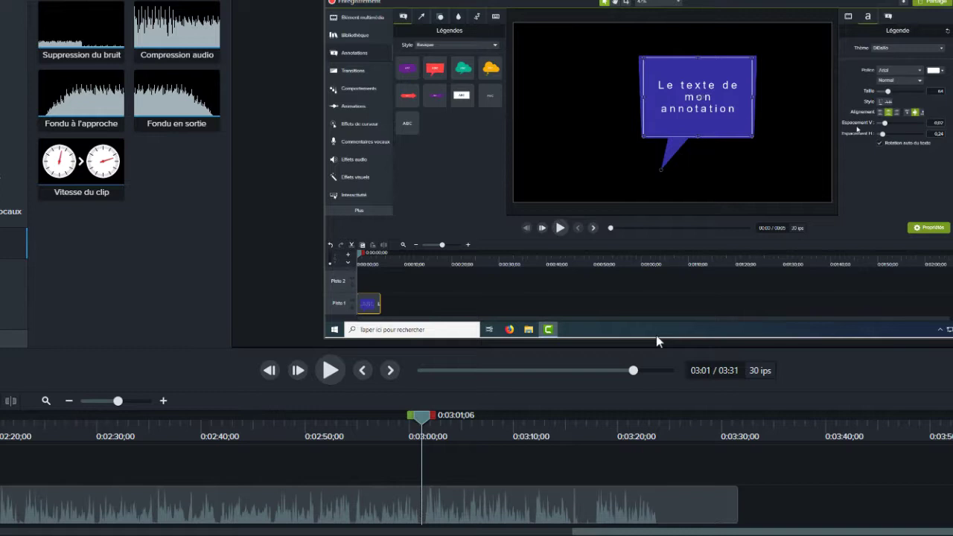
# Play the timeline from about 0:02:58 to 0:03:04 to check the transition across the new join.
pyautogui.click(451, 428)
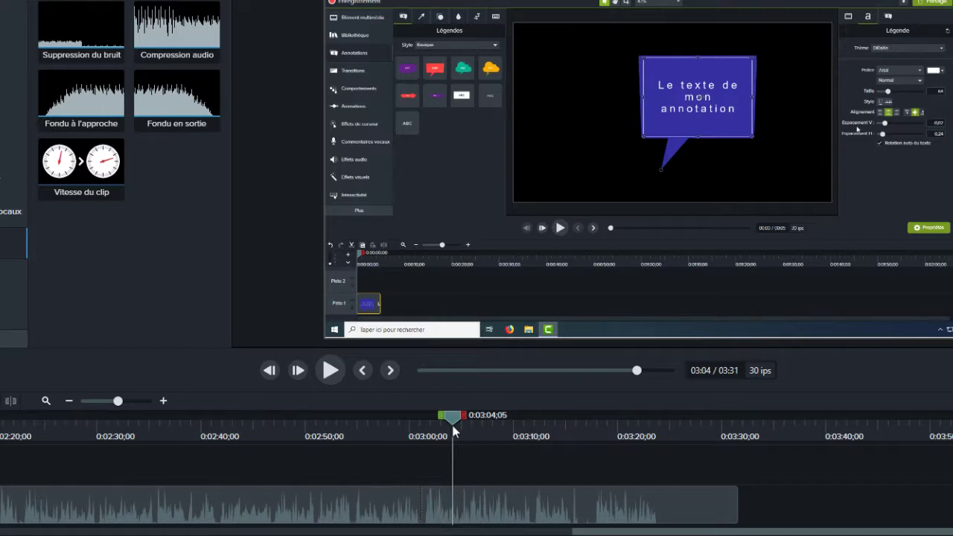
pyautogui.click(395, 419)
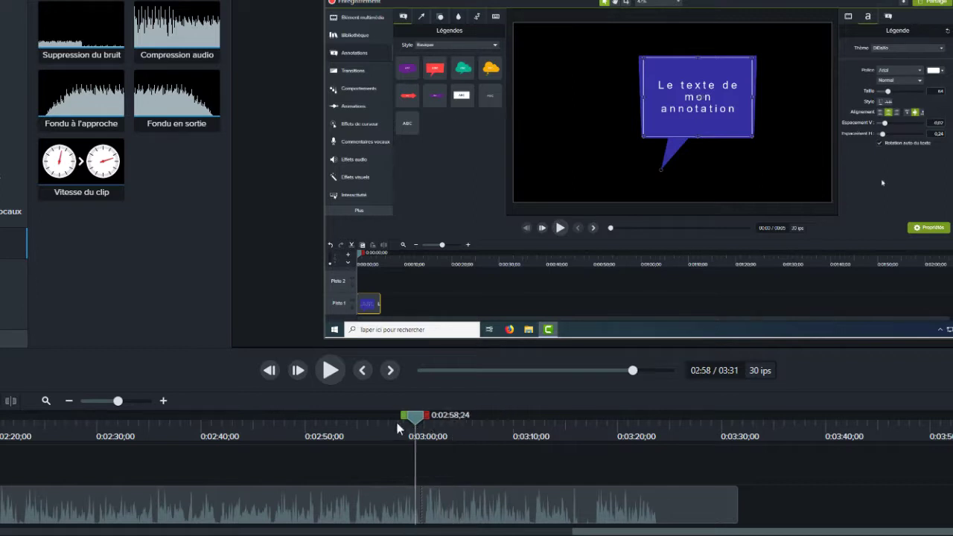
pyautogui.click(331, 370)
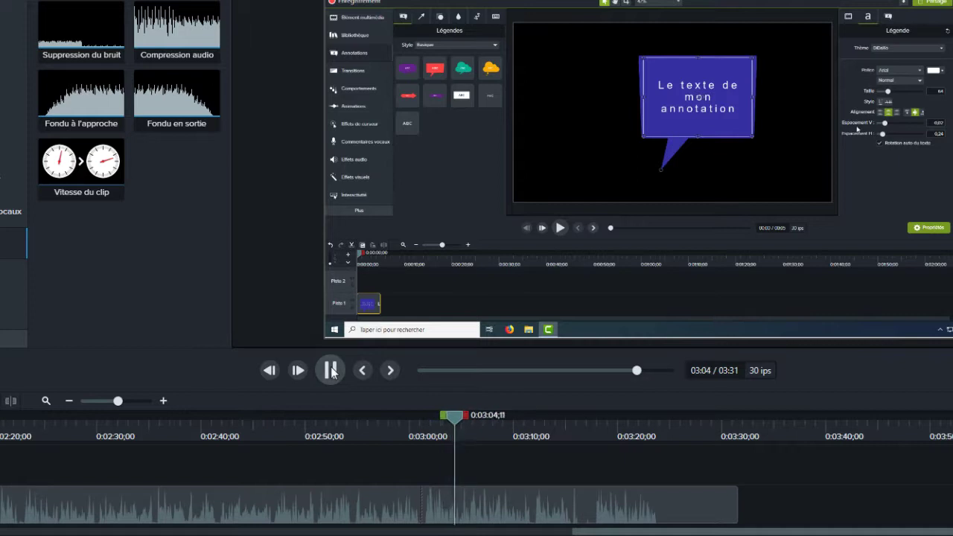
pyautogui.click(331, 369)
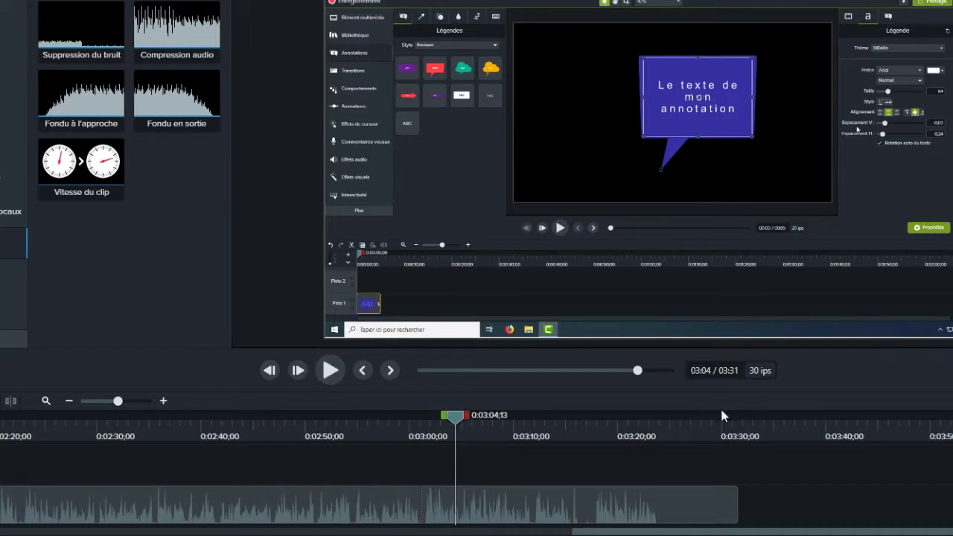
# Unstitch the clip at the join near 0:03:01 and shift the second part to about 0:03:20, extending its start back to about 0:03:03.
pyautogui.rightClick(422, 494)
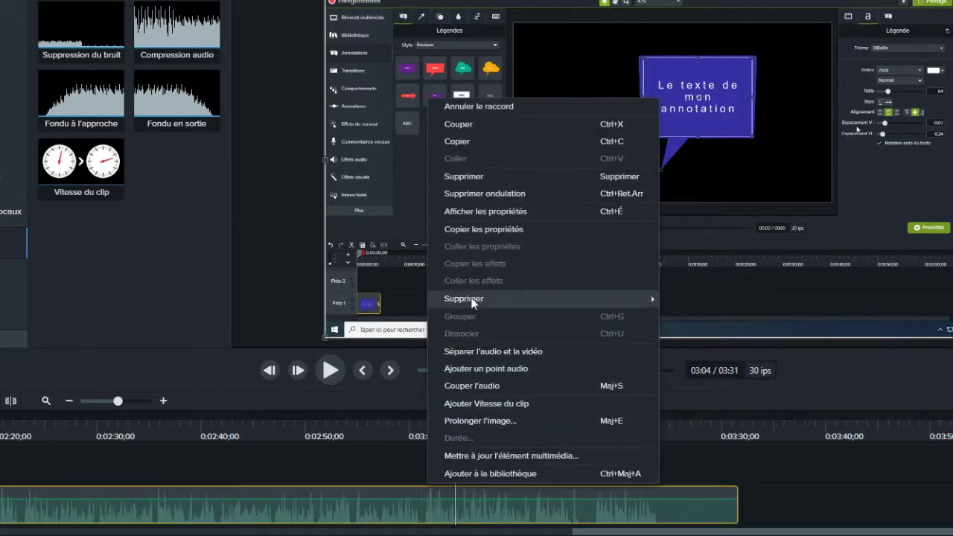
pyautogui.click(480, 107)
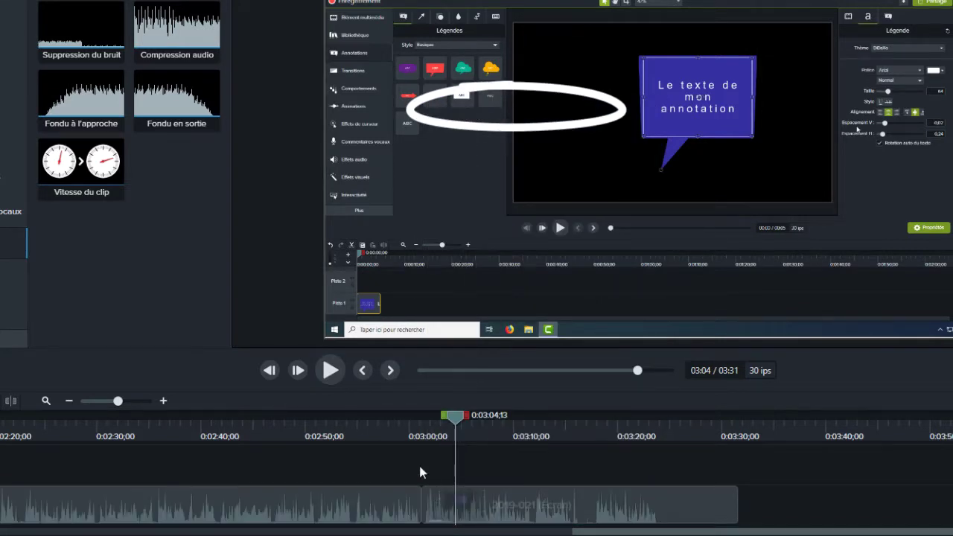
pyautogui.moveTo(486, 504); pyautogui.dragTo(691, 510)
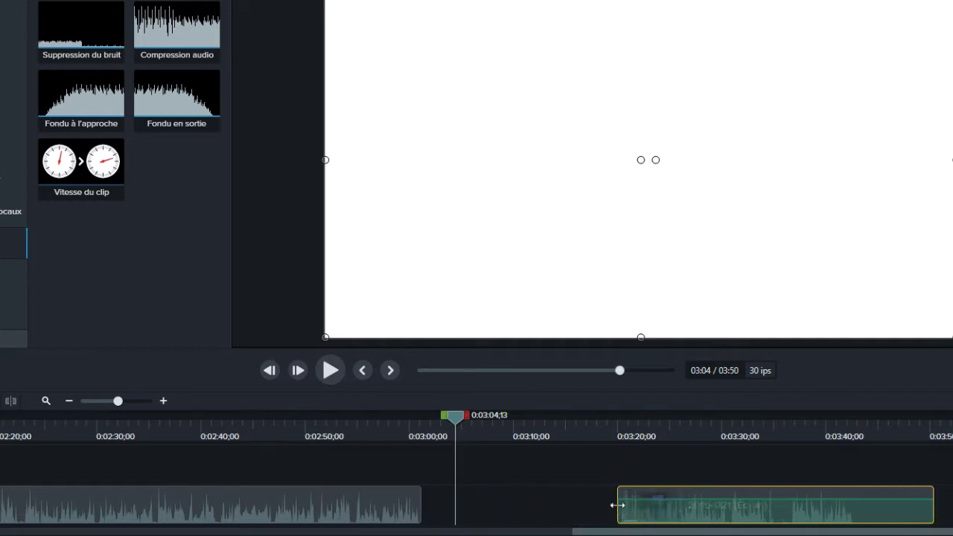
pyautogui.moveTo(617, 506); pyautogui.dragTo(444, 508)
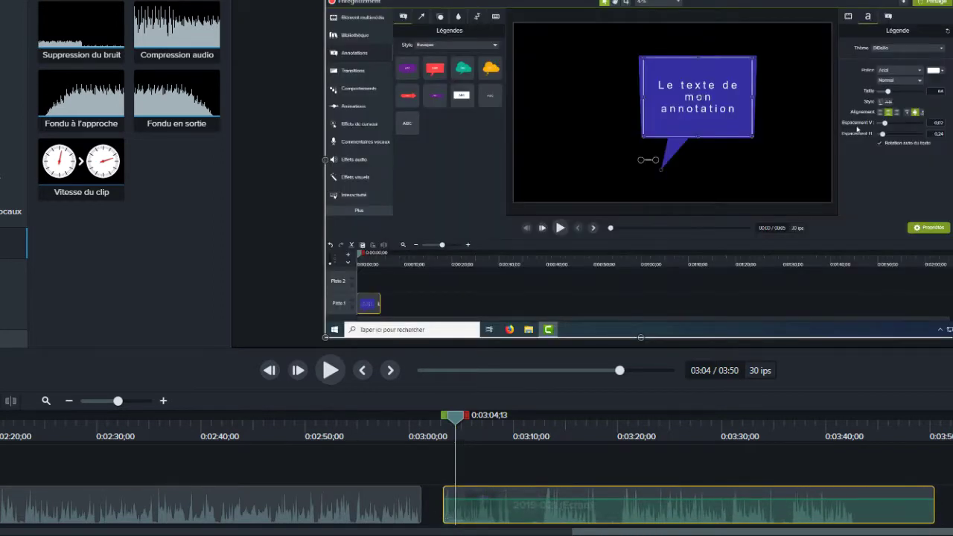